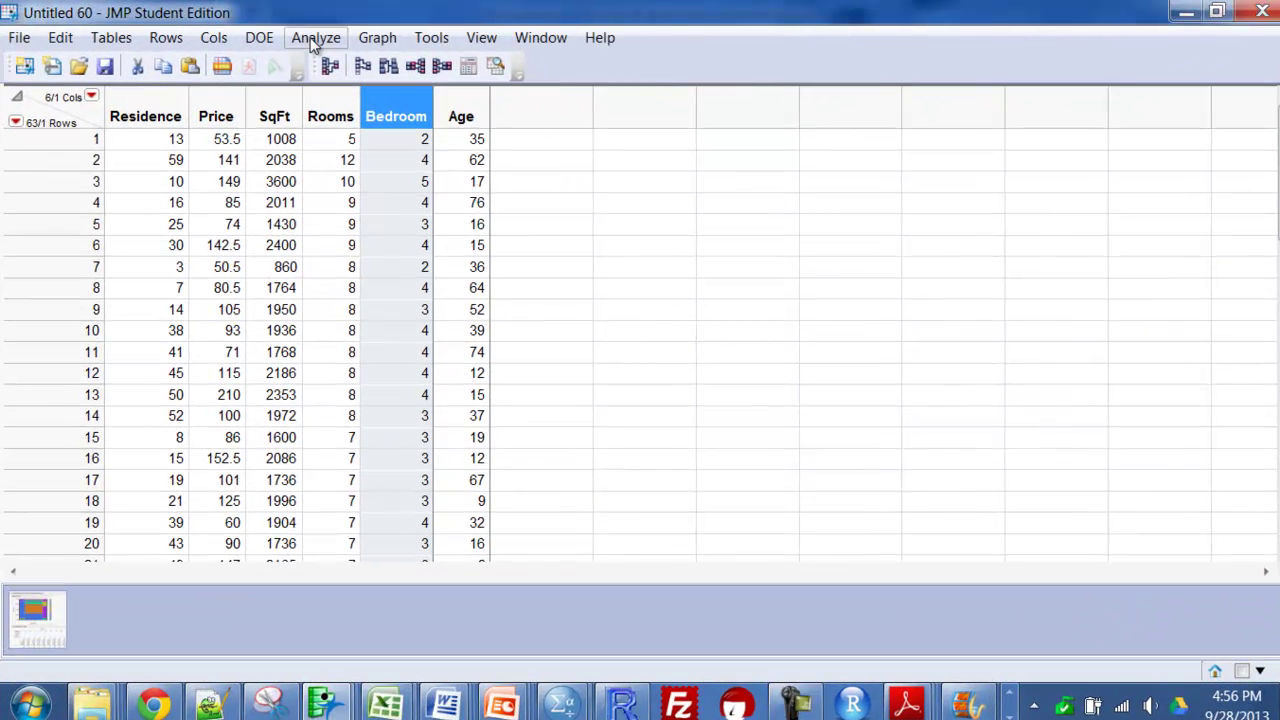
# Run a Fit Y by X analysis with Price as the response and SqFt as the factor.
pyautogui.click(314, 44)
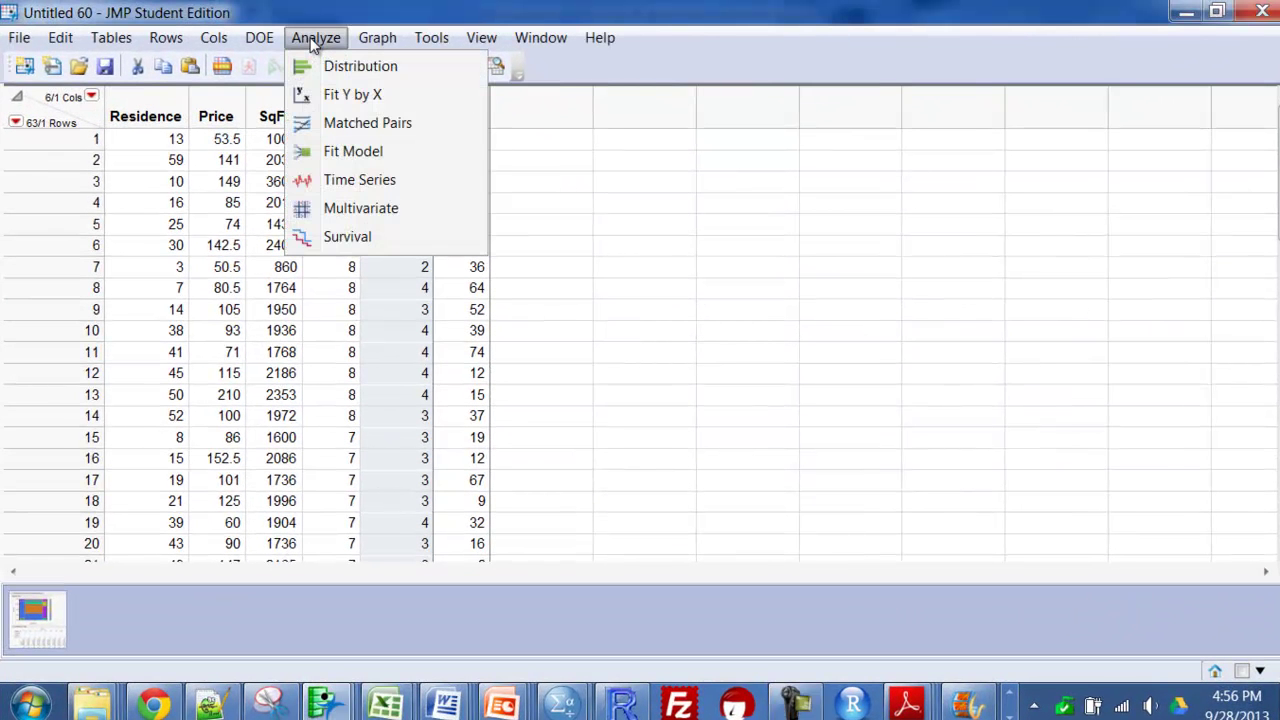
pyautogui.click(338, 95)
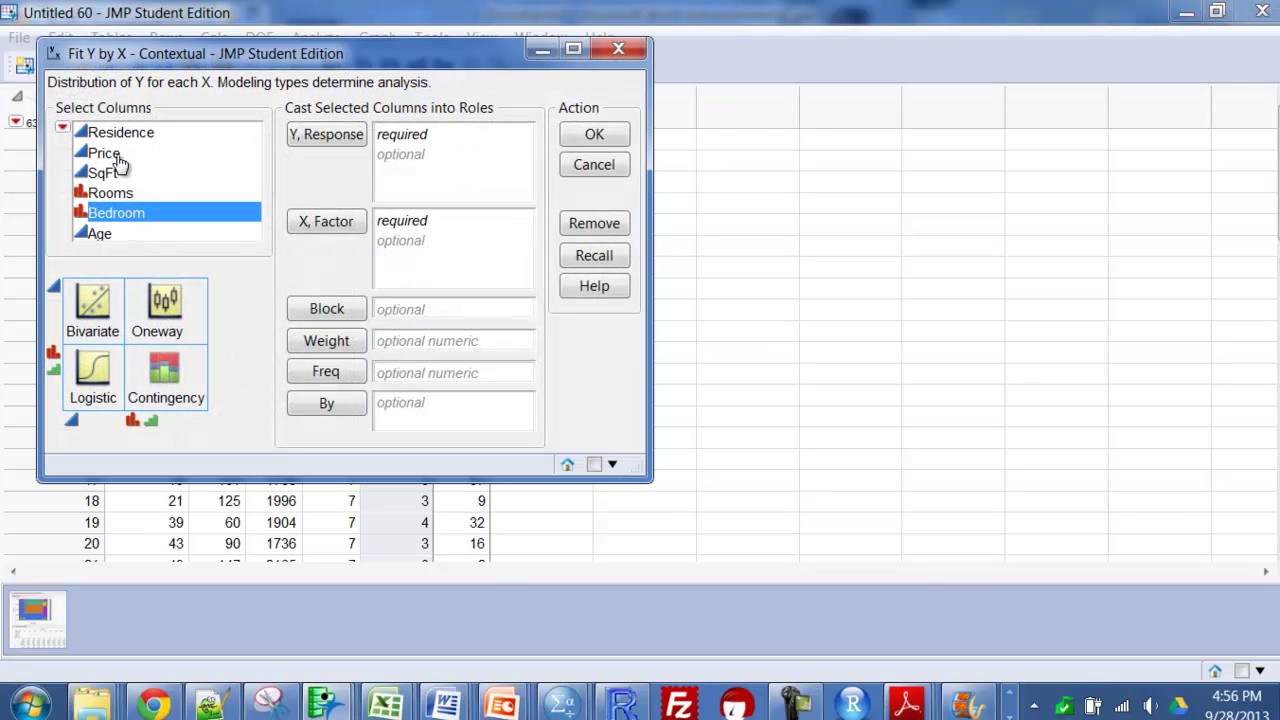
pyautogui.click(115, 155)
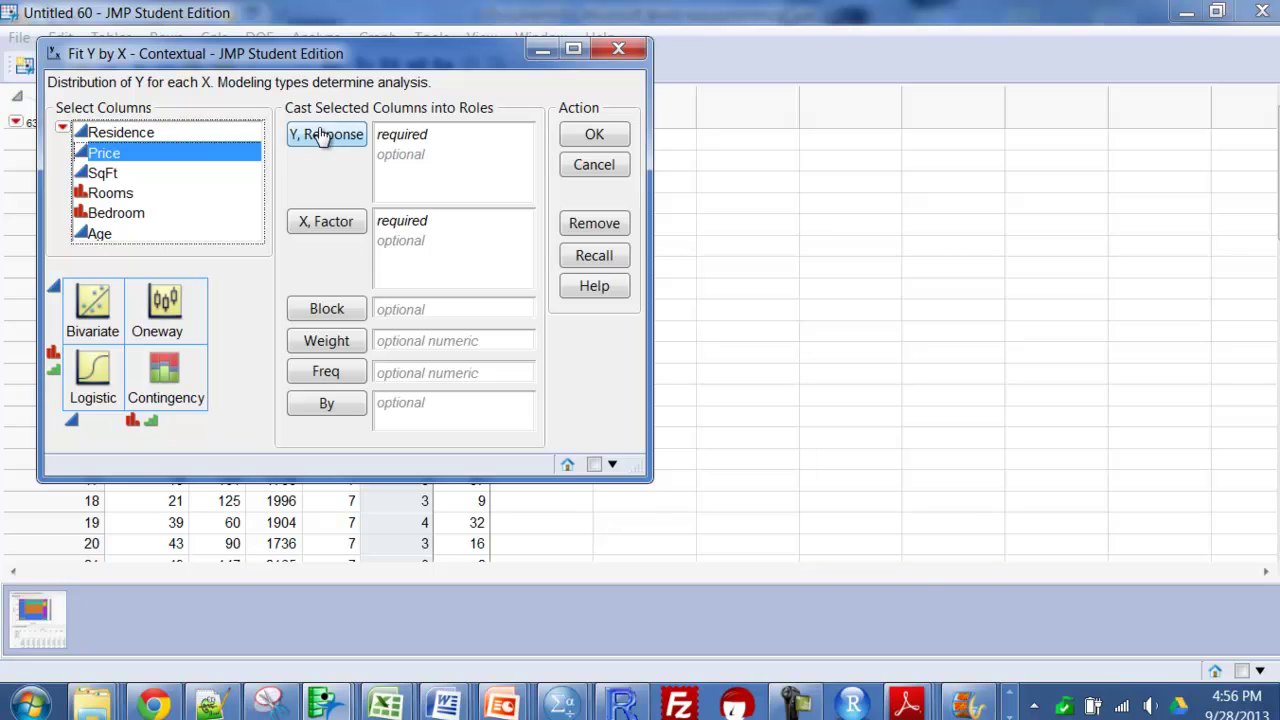
pyautogui.click(325, 137)
pyautogui.click(110, 174)
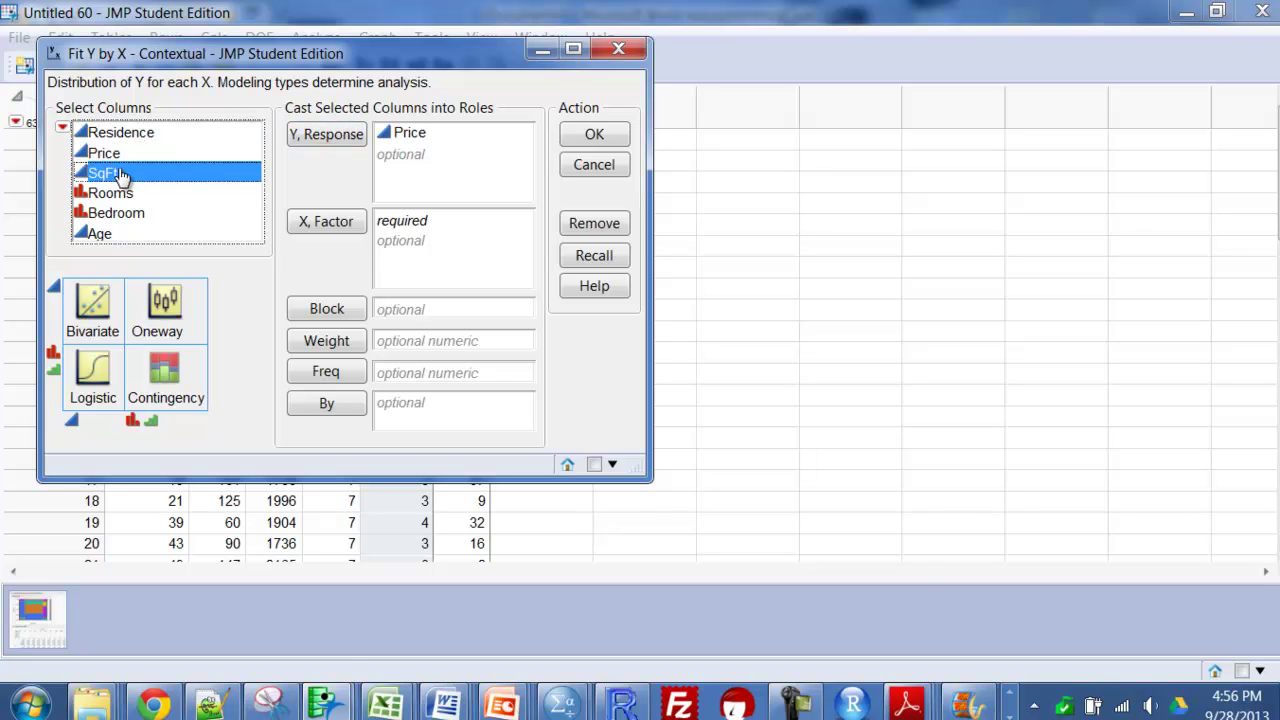
pyautogui.click(340, 228)
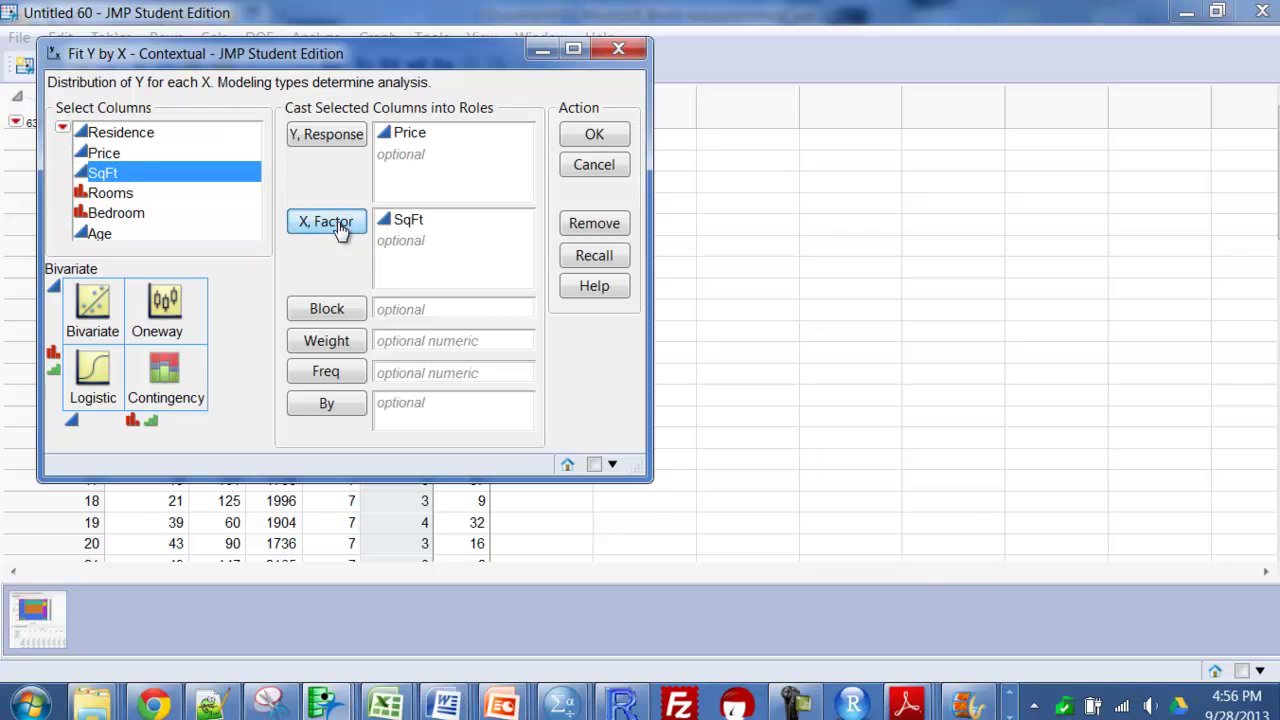
pyautogui.click(595, 136)
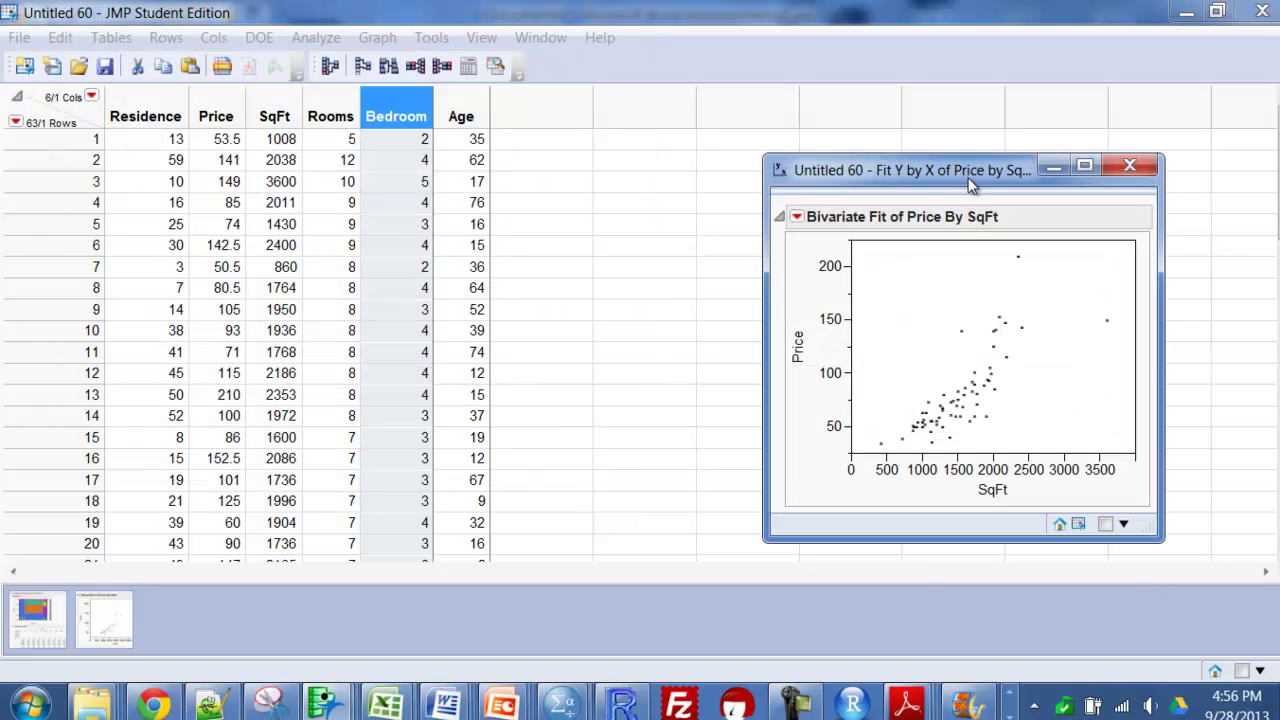
# Move and maximize the Price by SqFt report, showing its Bivariate Fit options list.
pyautogui.moveTo(972, 177); pyautogui.dragTo(774, 147)
pyautogui.click(887, 136)
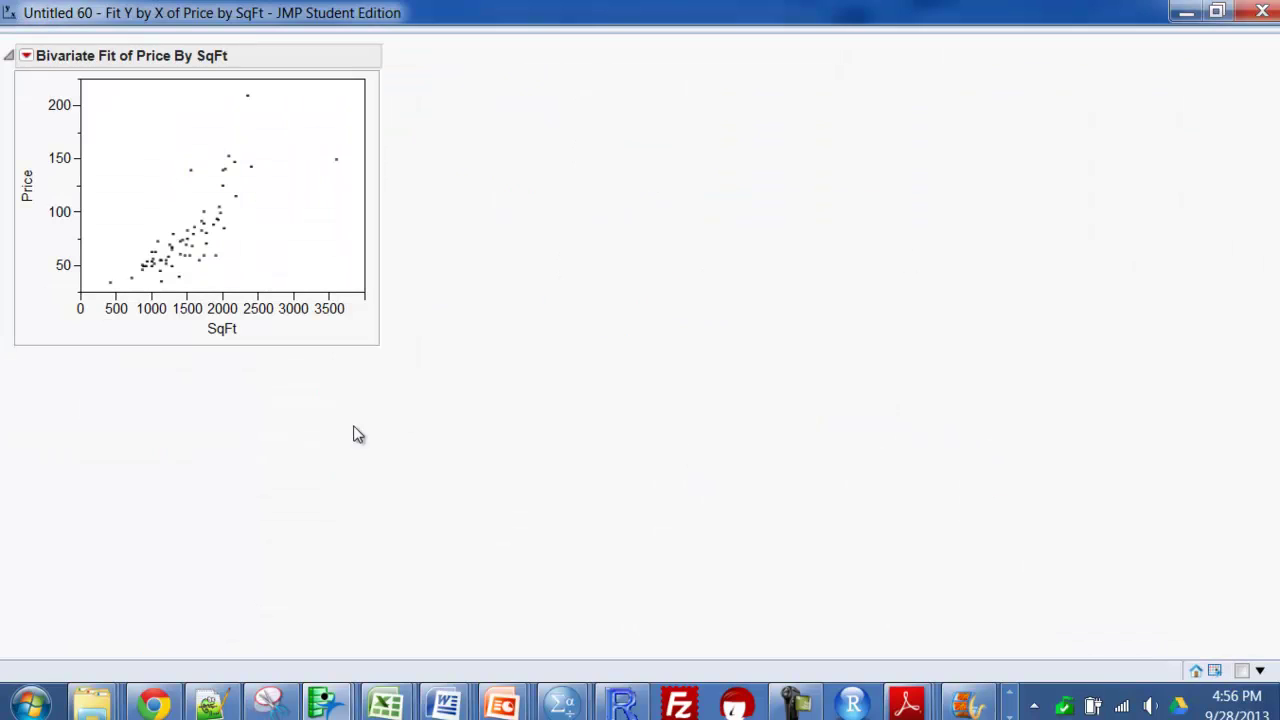
pyautogui.click(27, 57)
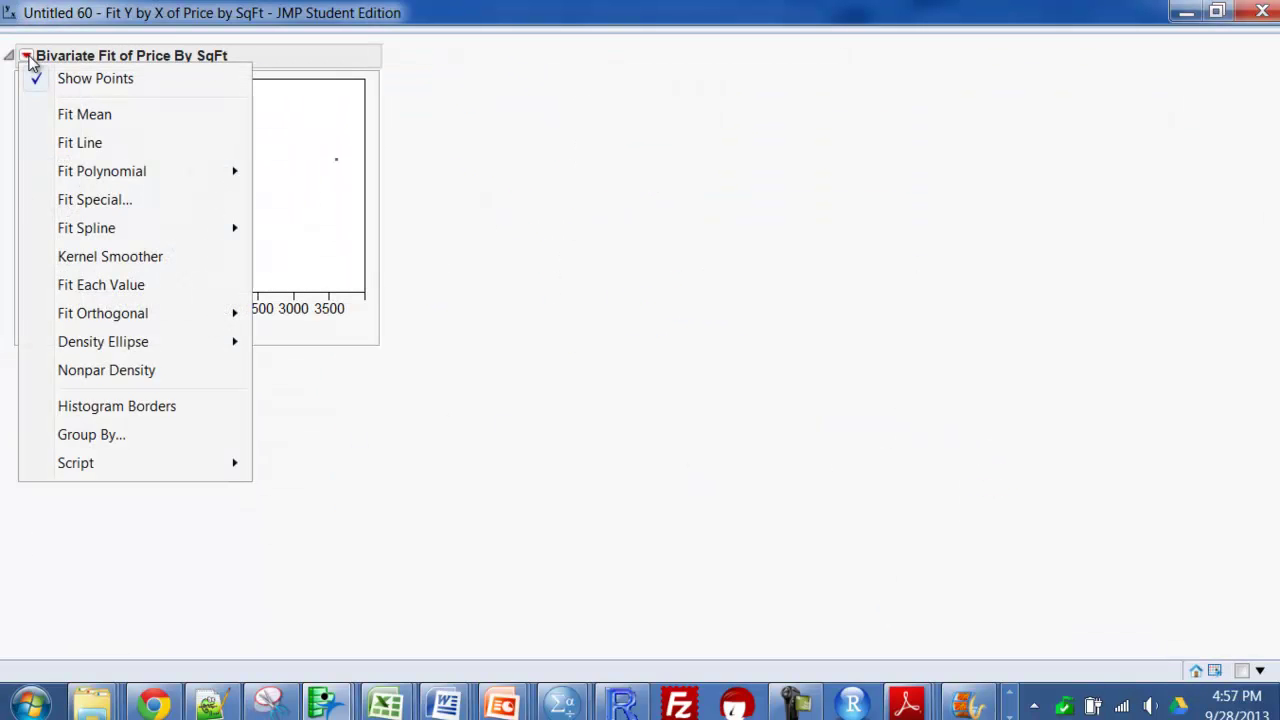
# Add a fit line and review the Linear Fit: Price = -3.721029 + 0.0547705*SqFt, RSquare 0.633209.
pyautogui.click(113, 147)
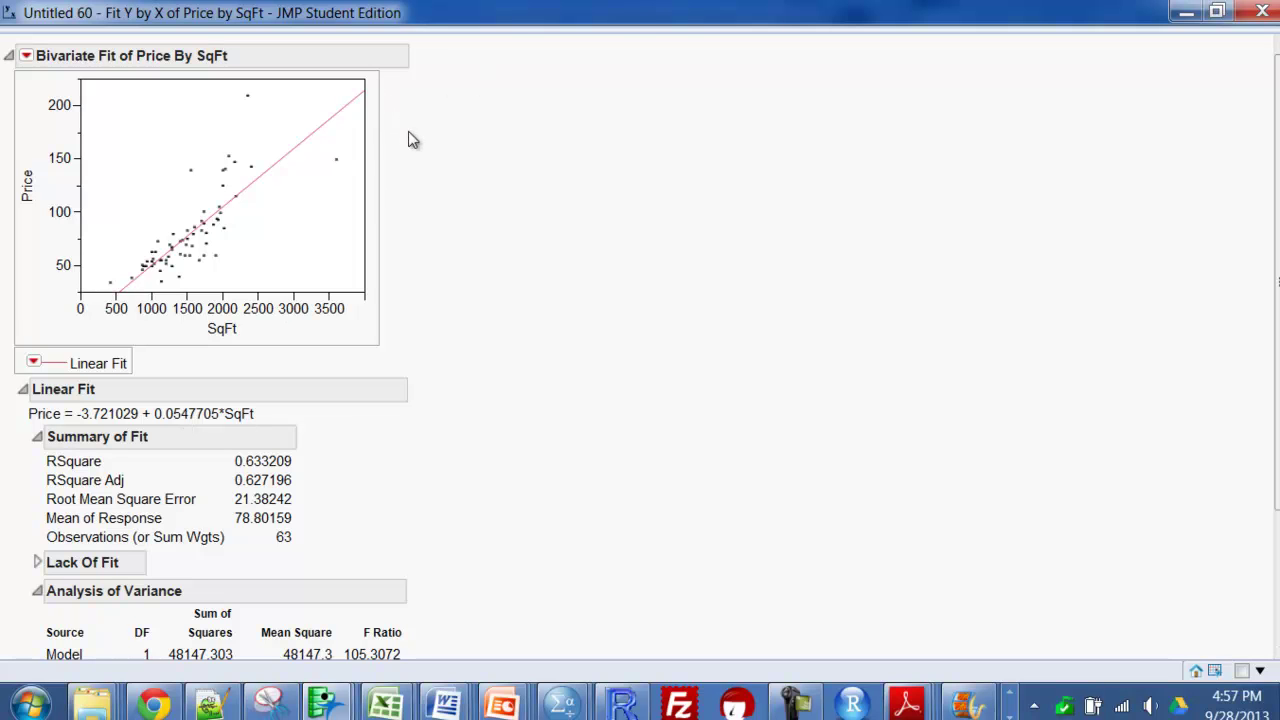
pyautogui.scroll(-4, 727, 465)
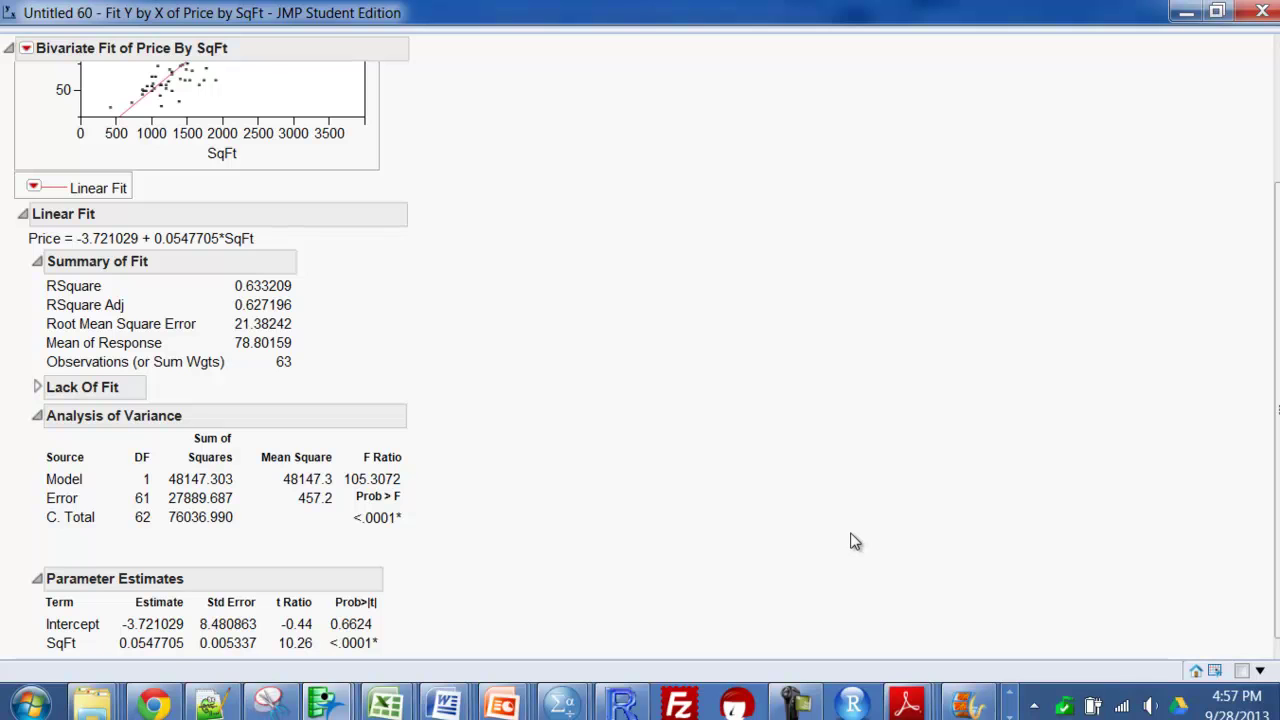
pyautogui.scroll(3, 763, 465)
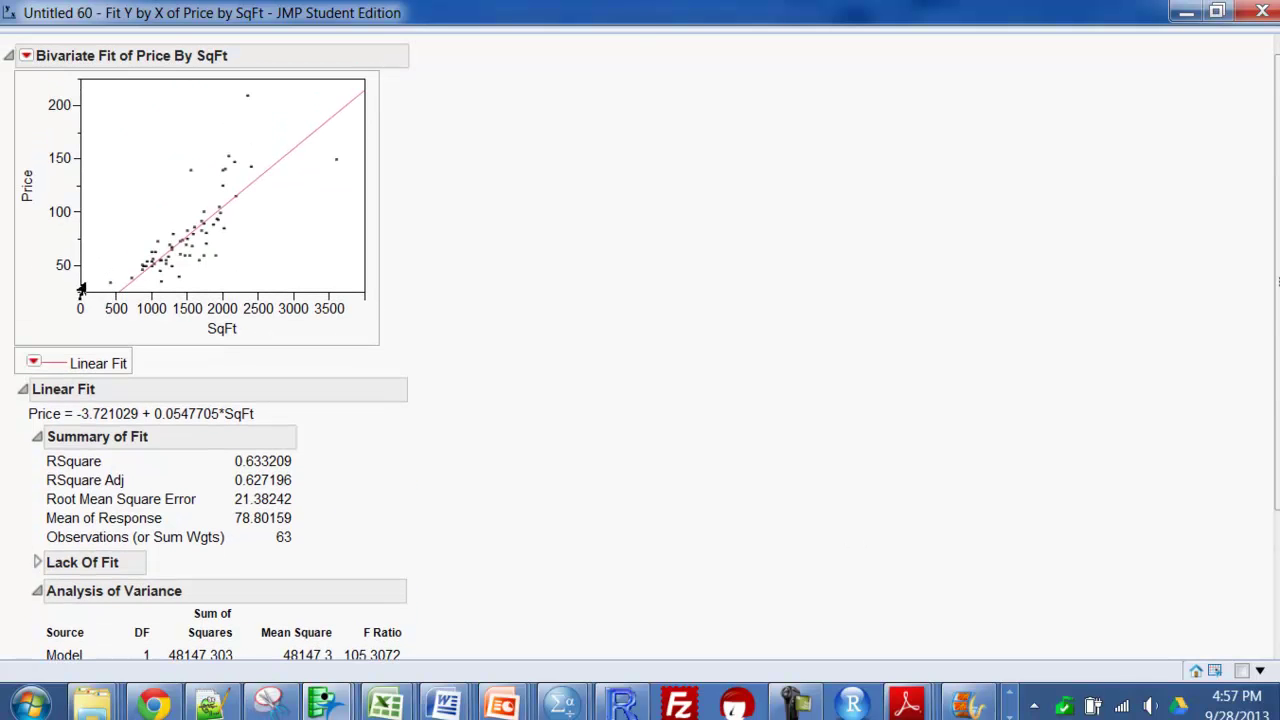
# Set the Price axis minimum to -20 so the fit line's low end shows.
pyautogui.doubleClick(66, 266)
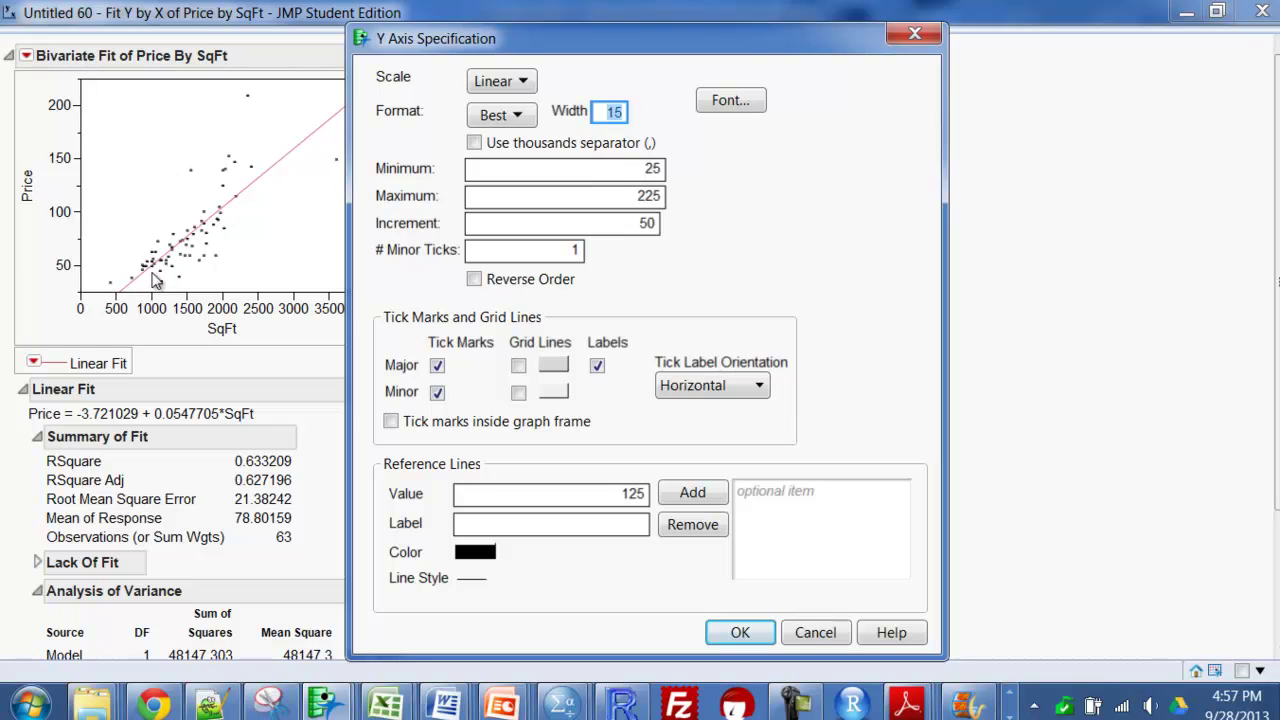
pyautogui.doubleClick(648, 169)
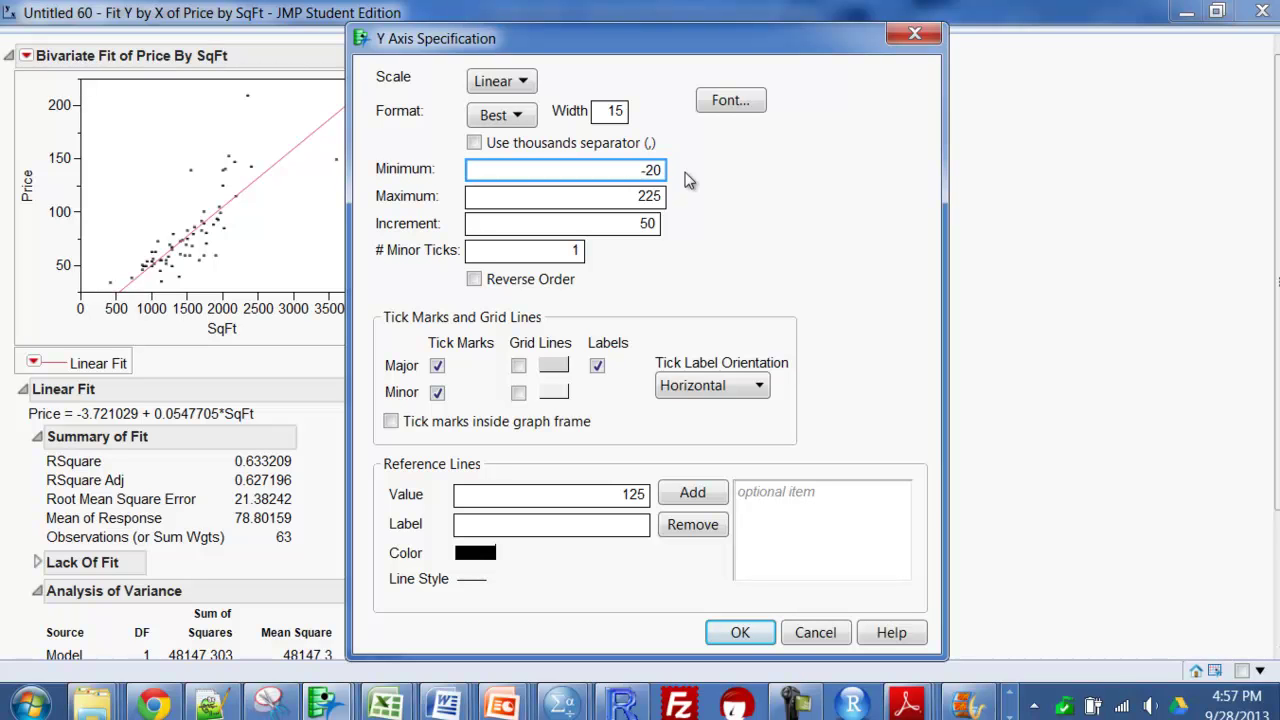
pyautogui.click(740, 632)
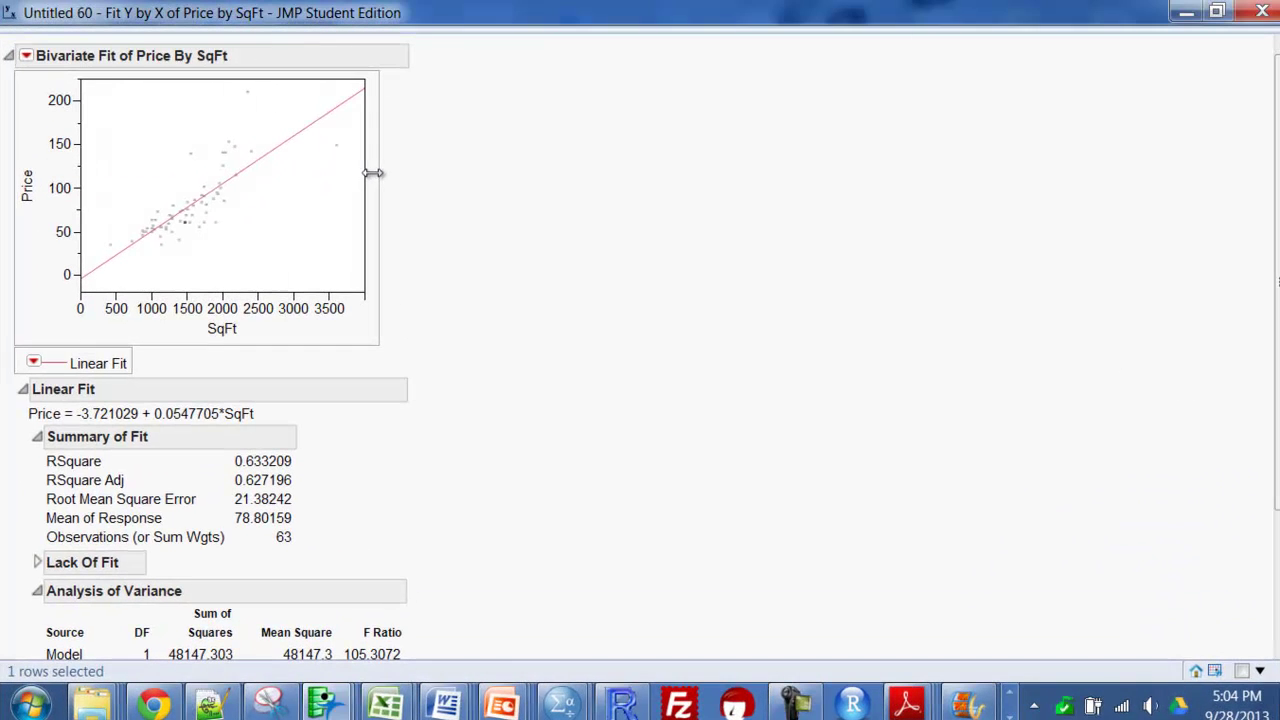
# Add histogram borders to the Price by SqFt scatterplot.
pyautogui.rightClick(454, 126)
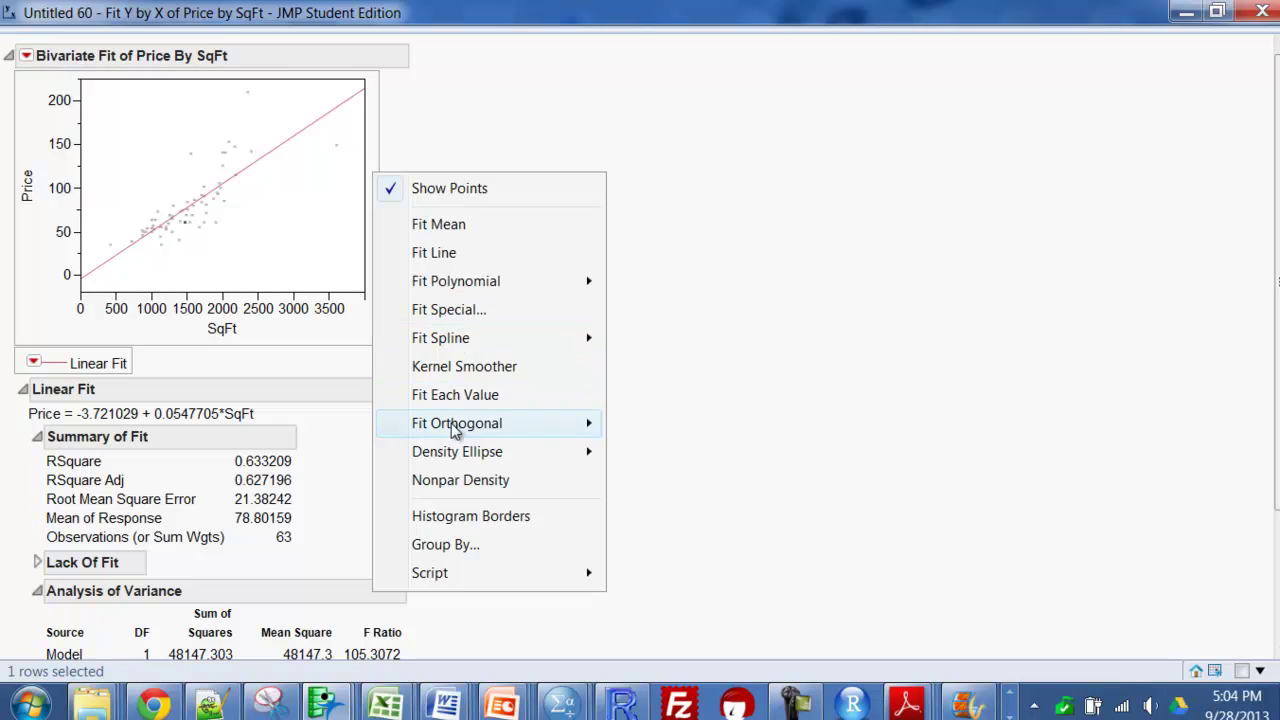
pyautogui.click(457, 520)
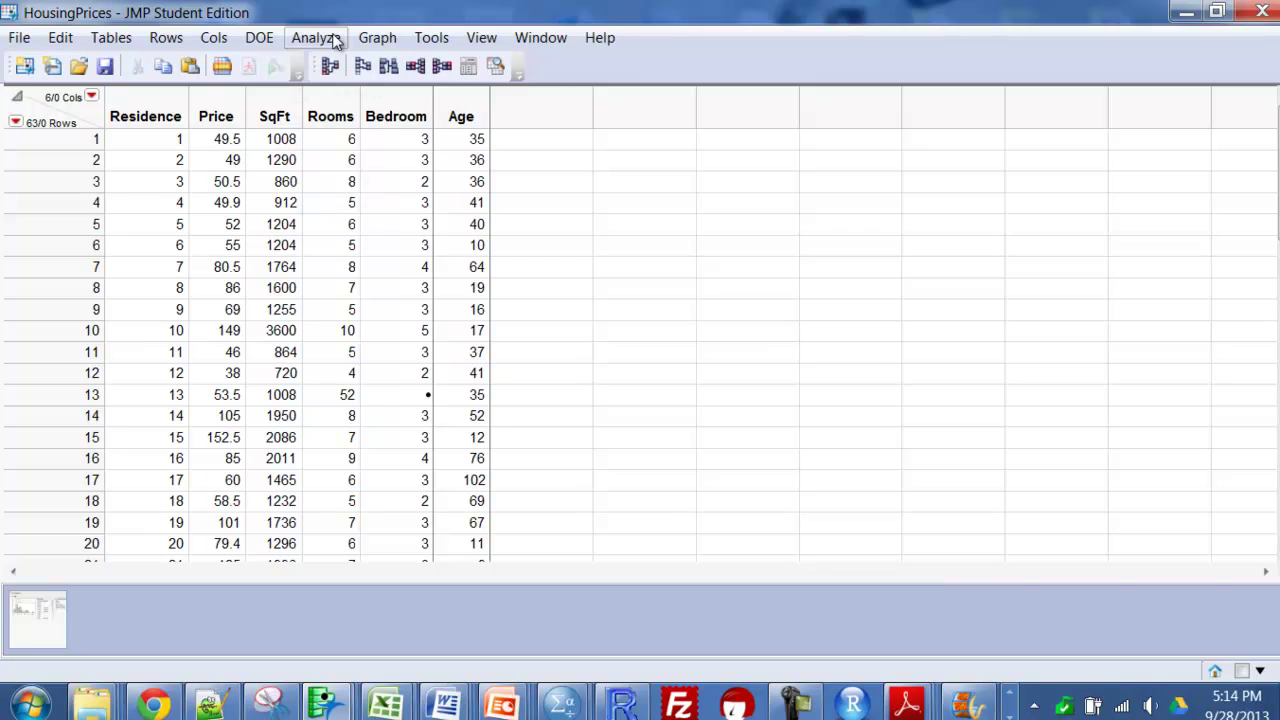
# Run a Multivariate analysis on Price and SqFt, giving a 0.7957 correlation and scatterplot matrix.
pyautogui.click(335, 40)
pyautogui.click(400, 208)
pyautogui.click(680, 224)
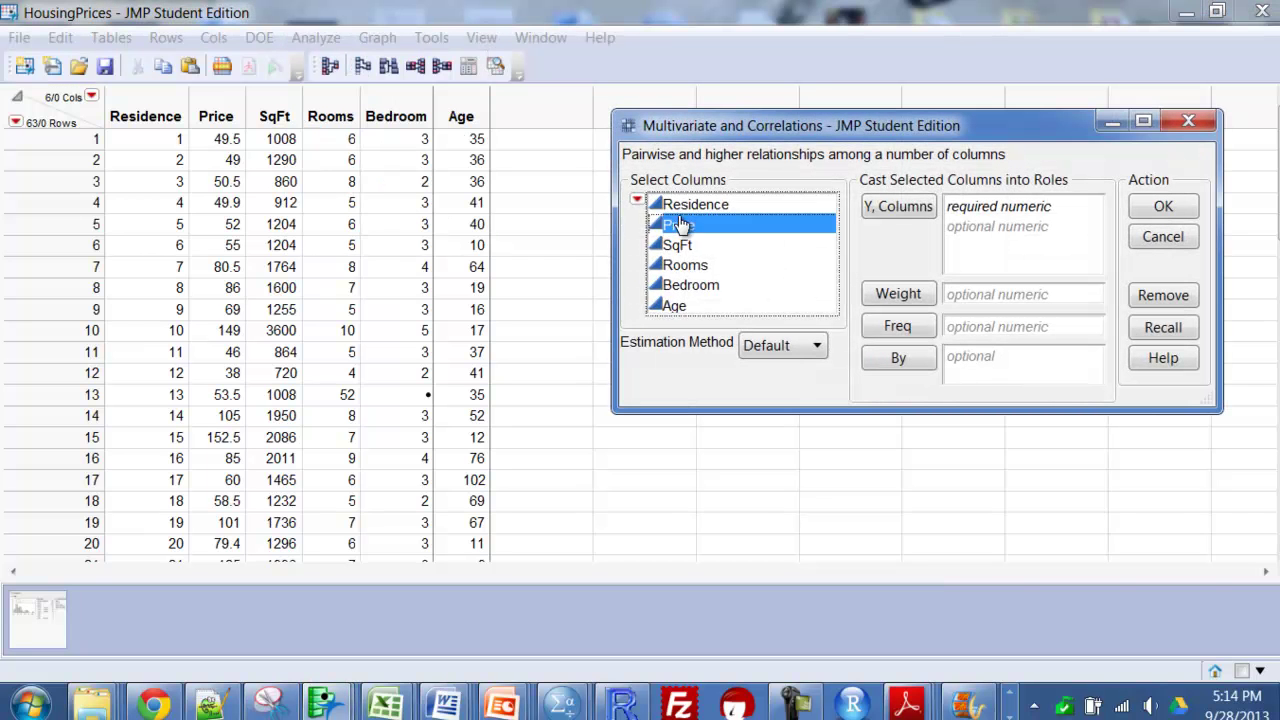
pyautogui.click(918, 206)
pyautogui.click(680, 245)
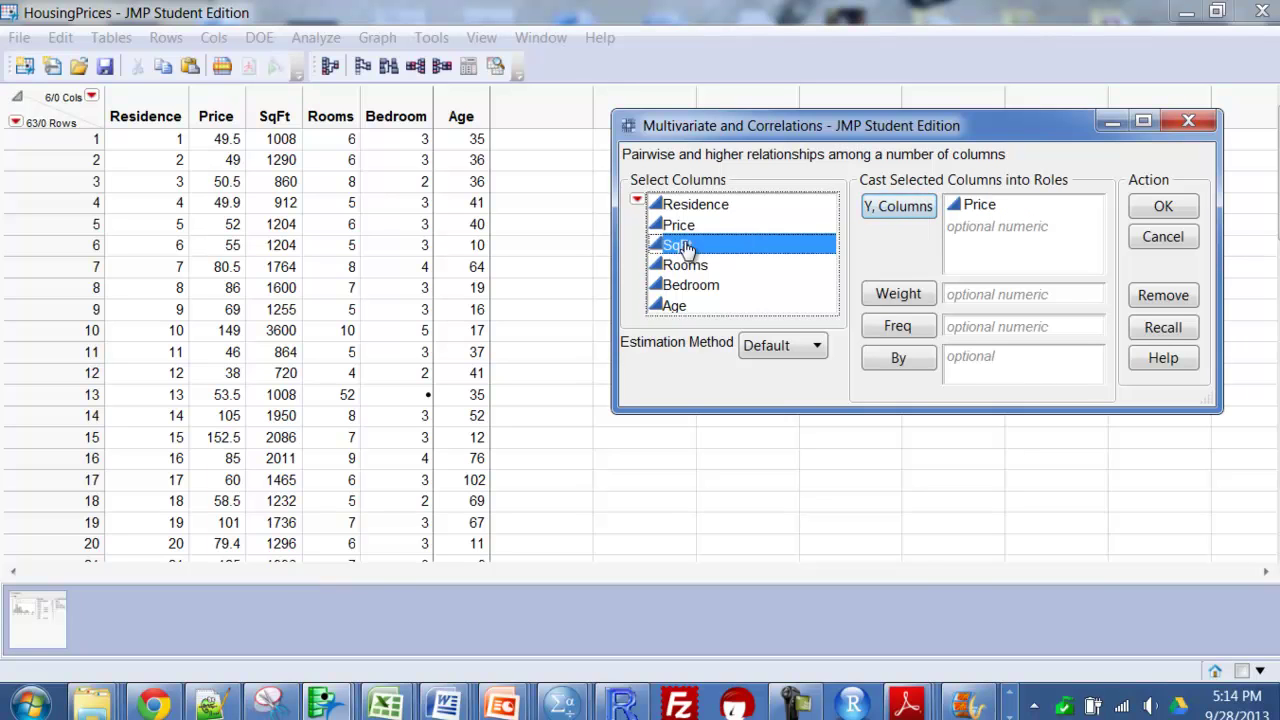
pyautogui.click(886, 207)
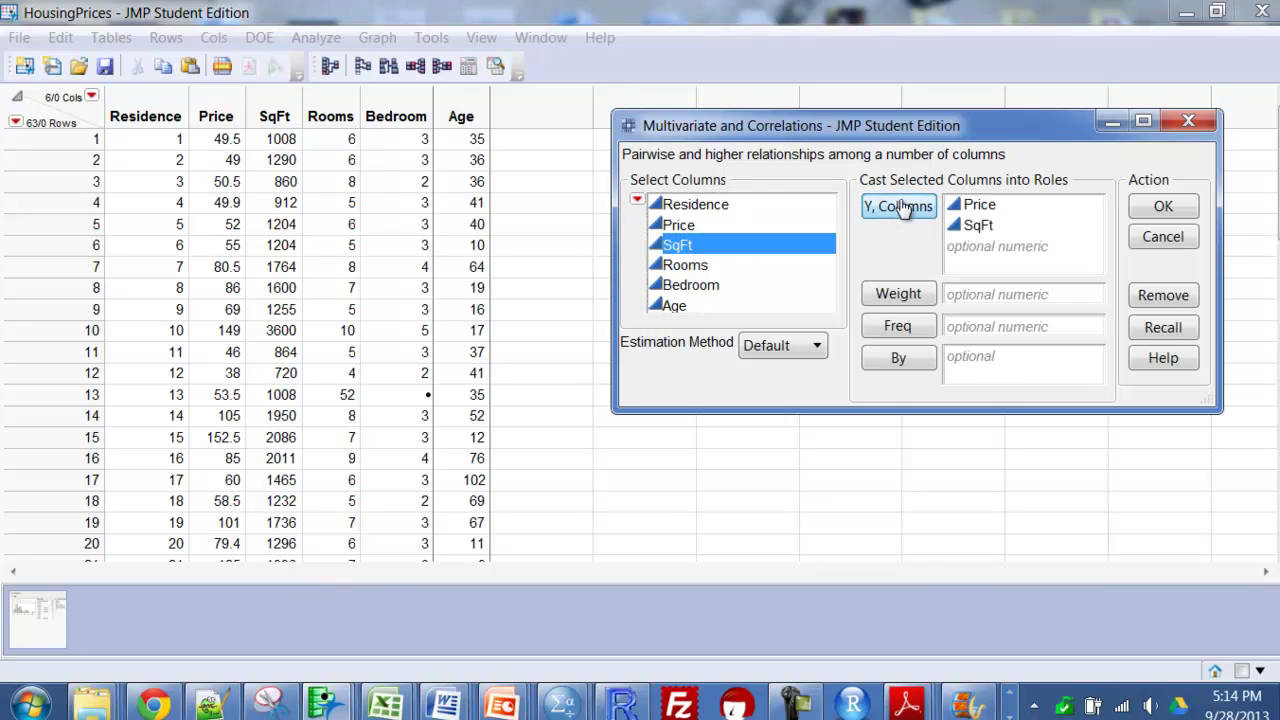
pyautogui.click(1170, 206)
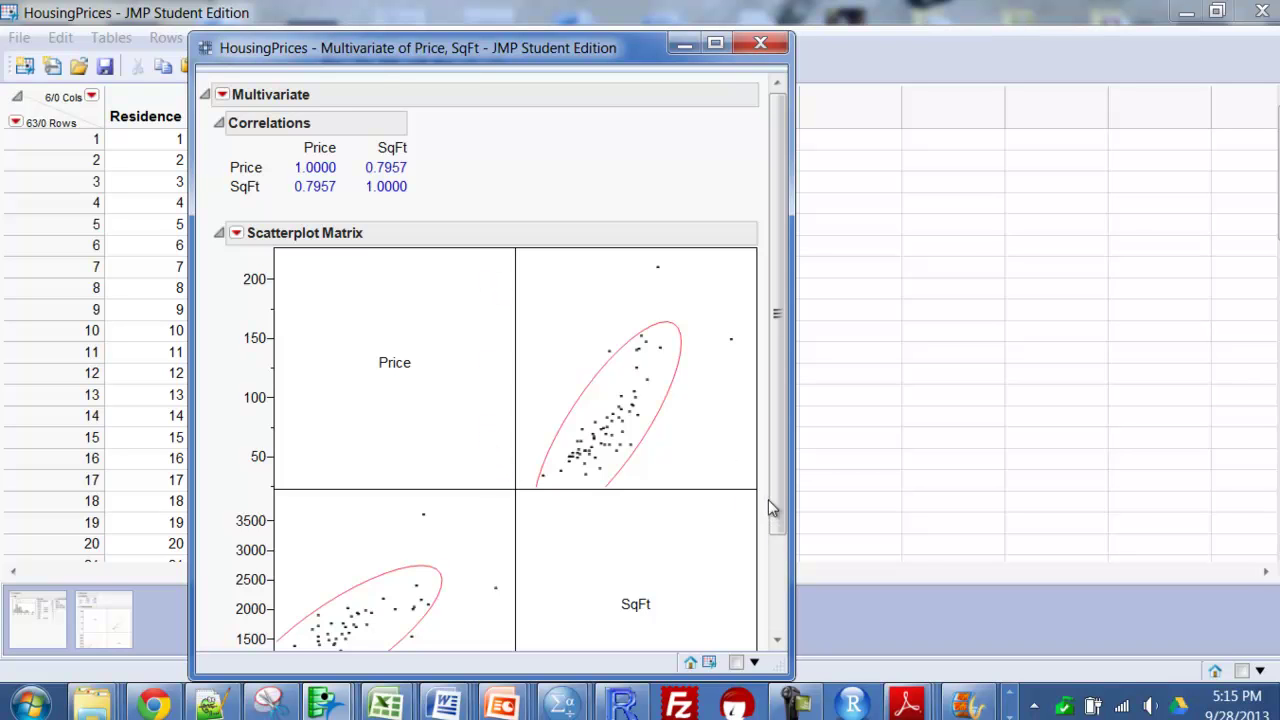
# Scroll through the Multivariate report and back up to the Correlations table.
pyautogui.scroll(-3, 783, 537)
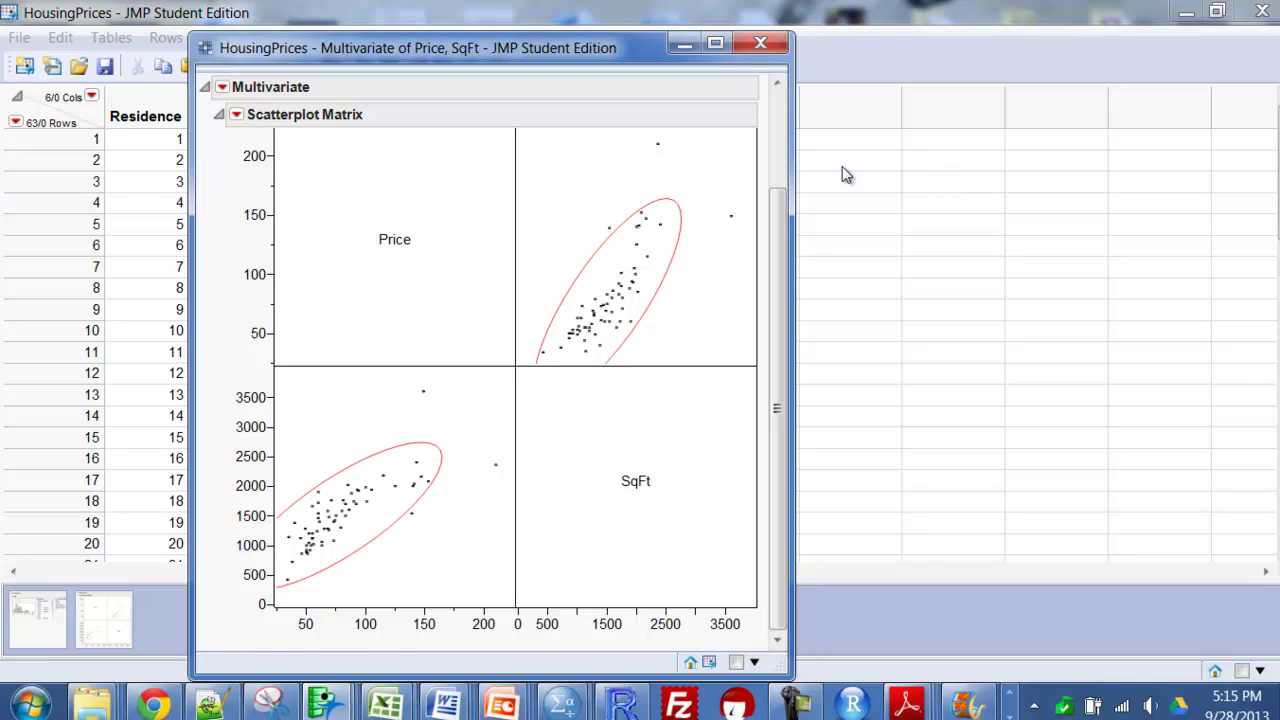
pyautogui.click(778, 120)
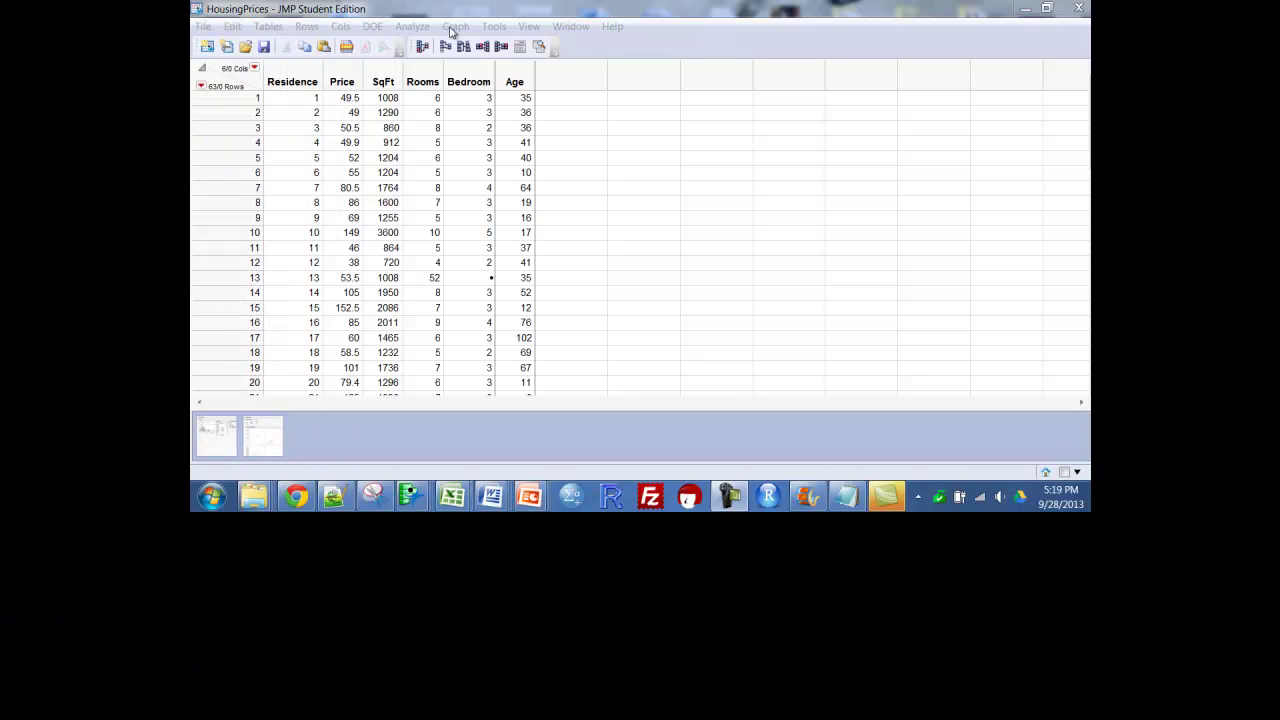
# Build a Graph Builder plot with Price on the Y axis and SqFt on the X axis.
pyautogui.click(455, 27)
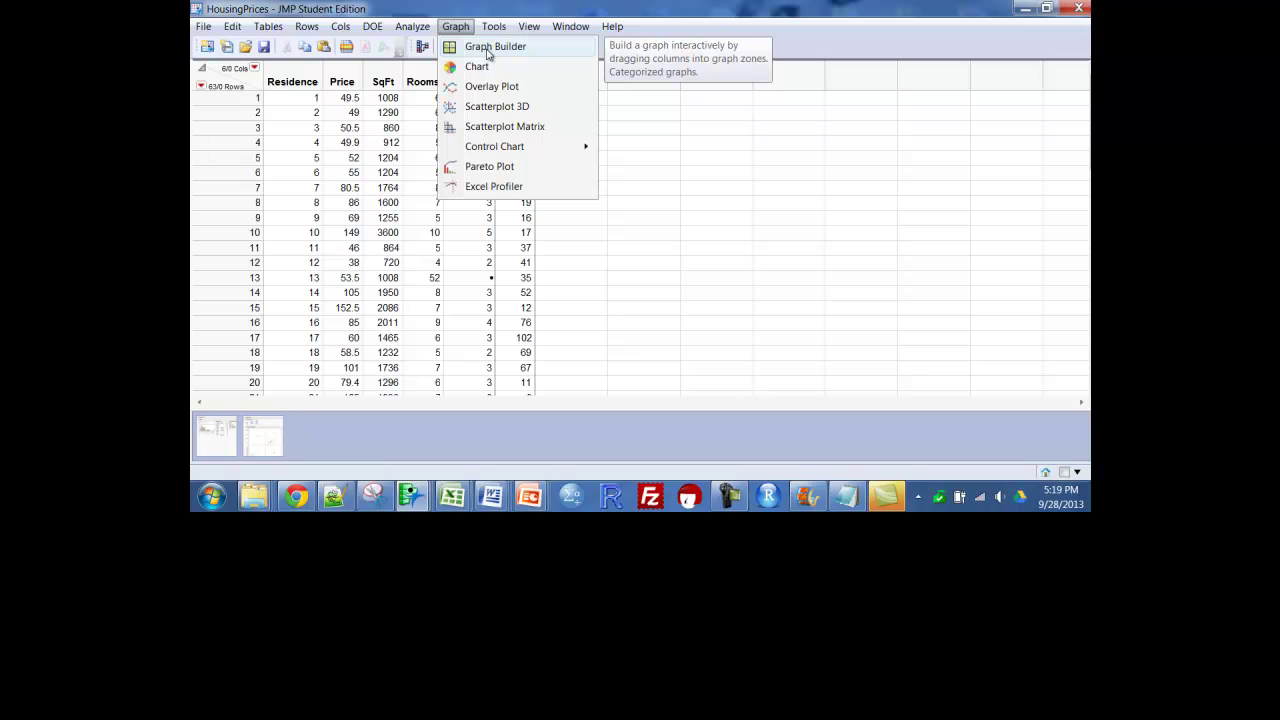
pyautogui.click(488, 49)
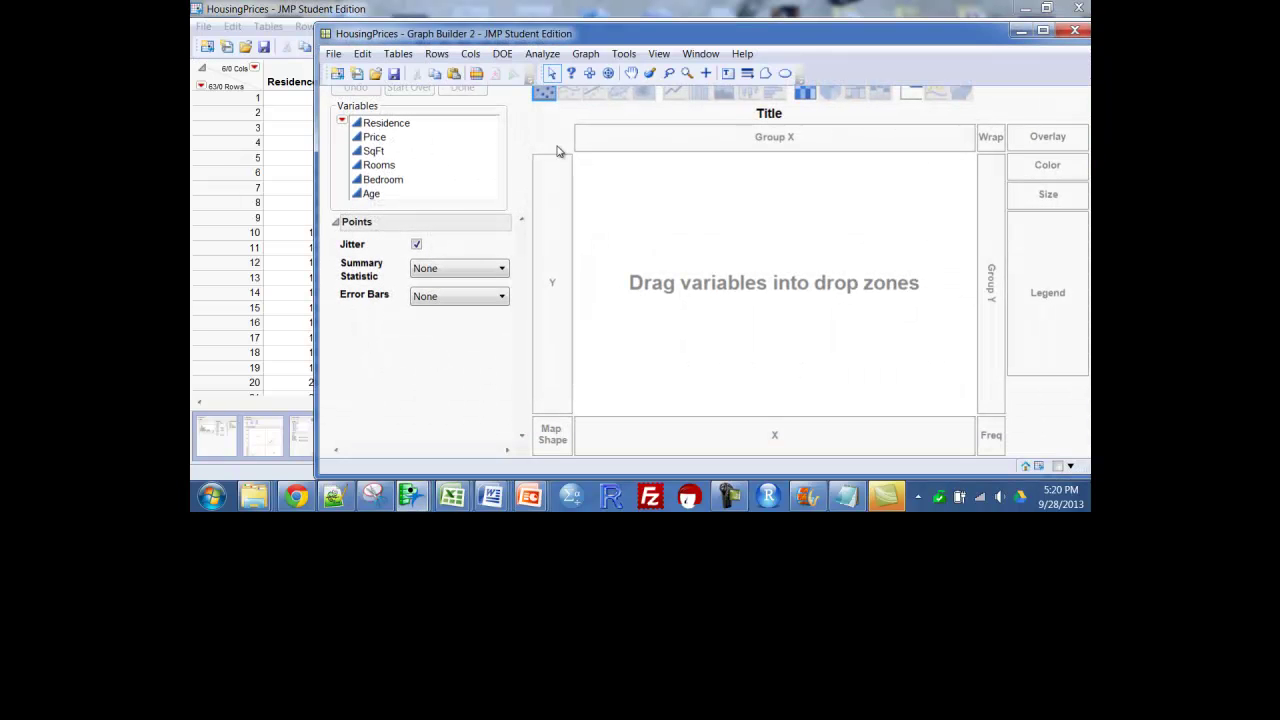
pyautogui.moveTo(374, 138); pyautogui.dragTo(550, 222)
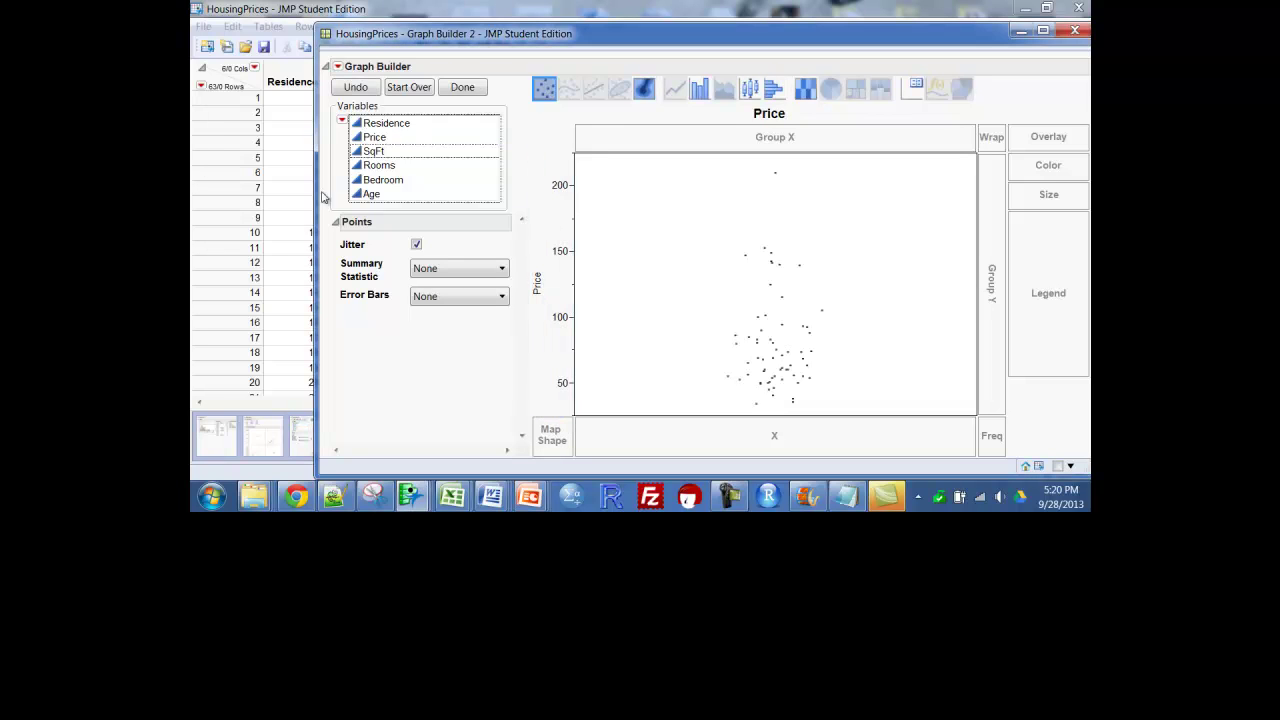
pyautogui.click(376, 154)
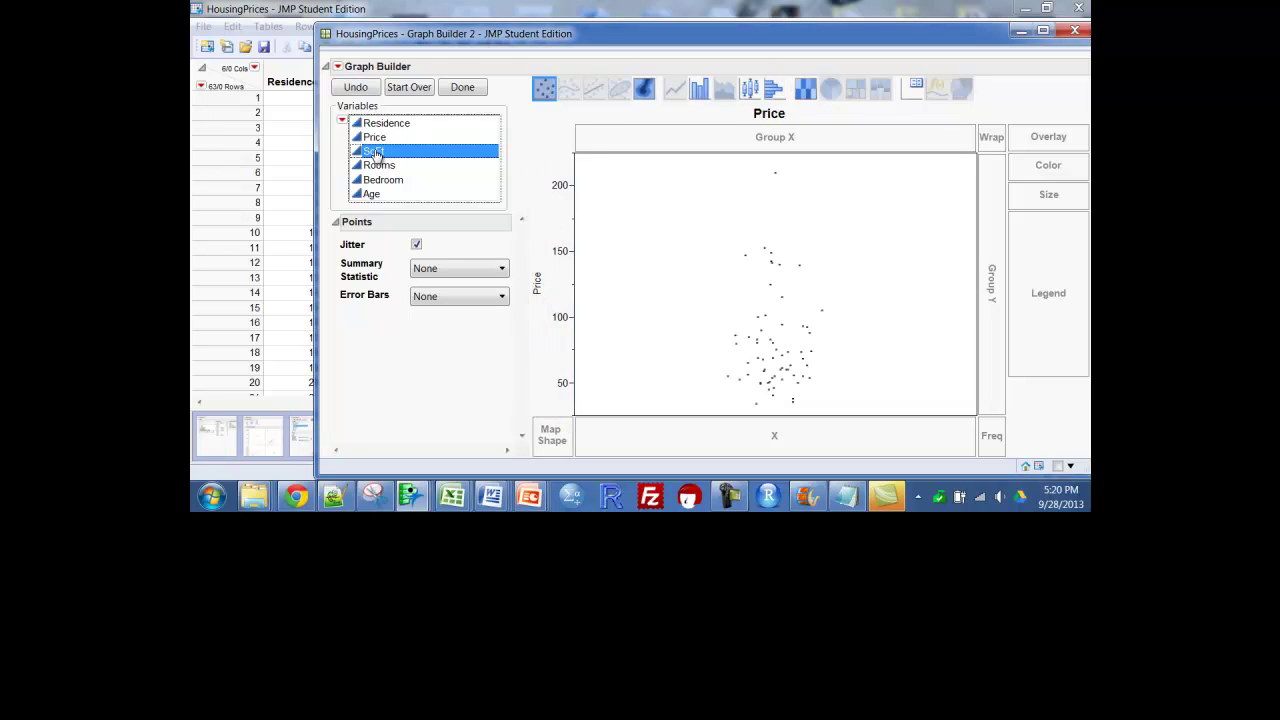
pyautogui.moveTo(376, 154); pyautogui.dragTo(703, 450)
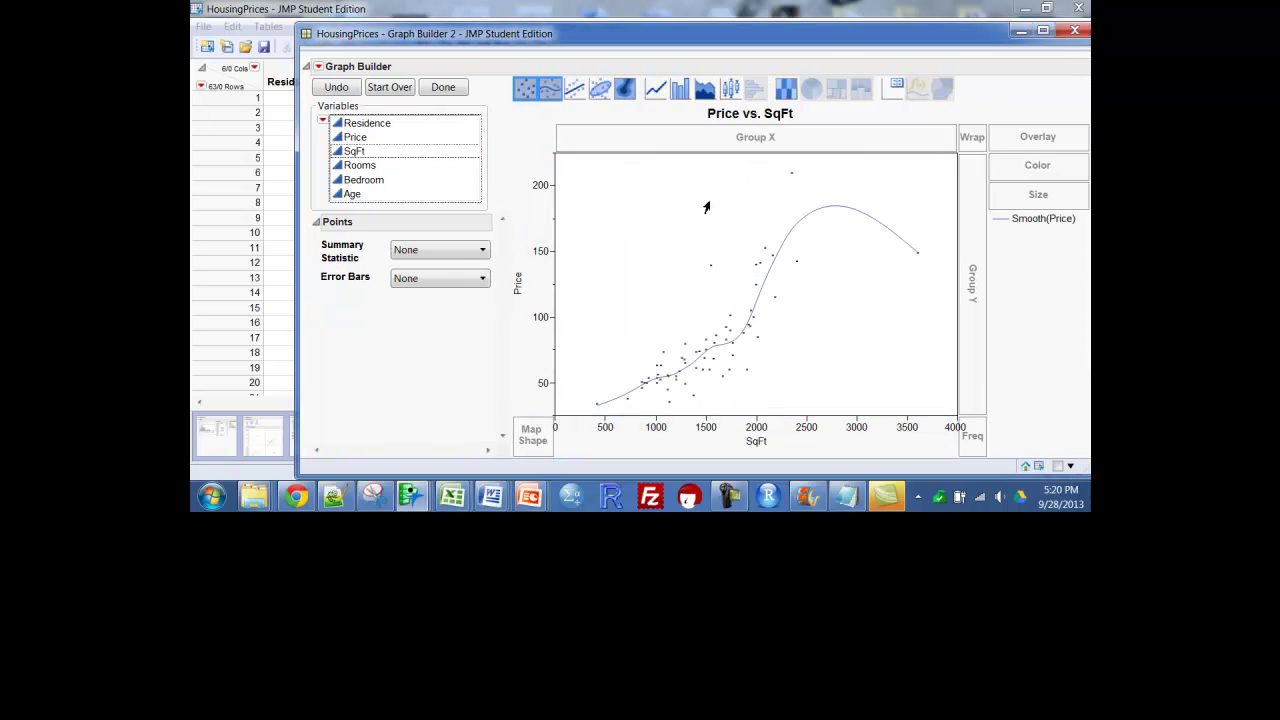
# Replace the smoother with a linear line of fit and confidence band, keeping the points.
pyautogui.keyDown('shift'); pyautogui.click(523, 92); pyautogui.keyUp('shift')
pyautogui.keyDown('shift'); pyautogui.click(523, 92); pyautogui.keyUp('shift')
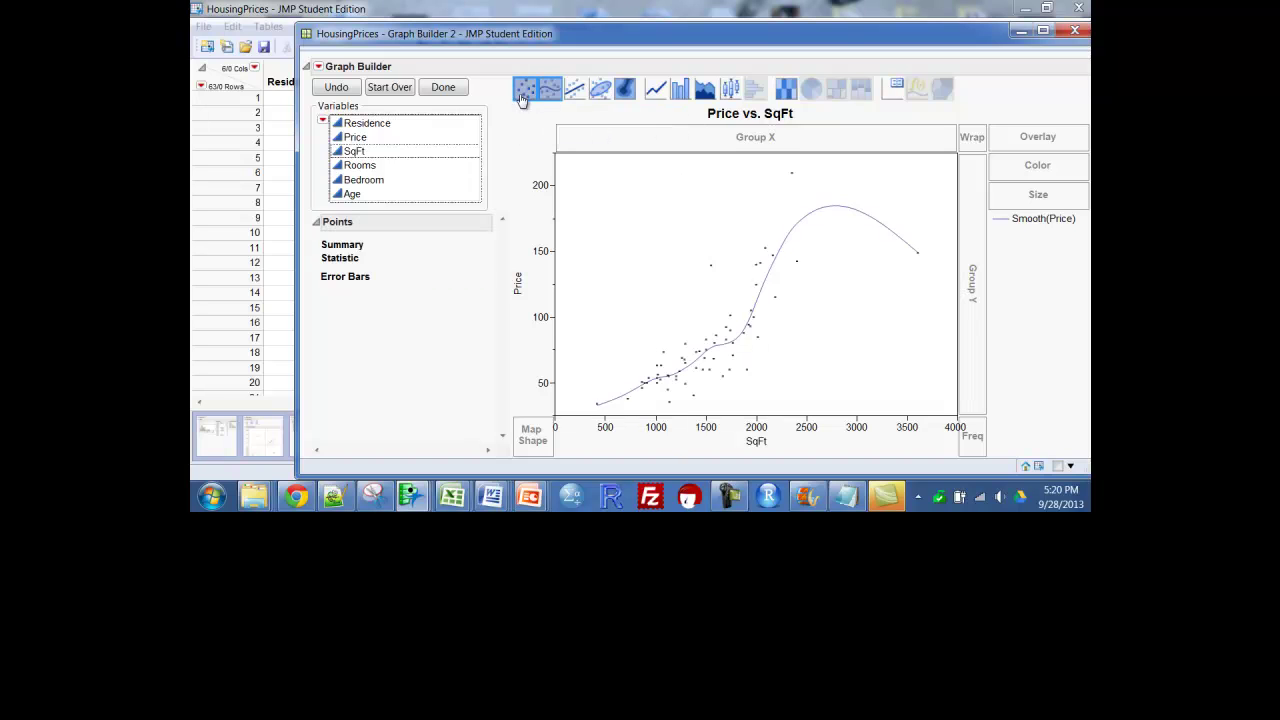
pyautogui.click(522, 93)
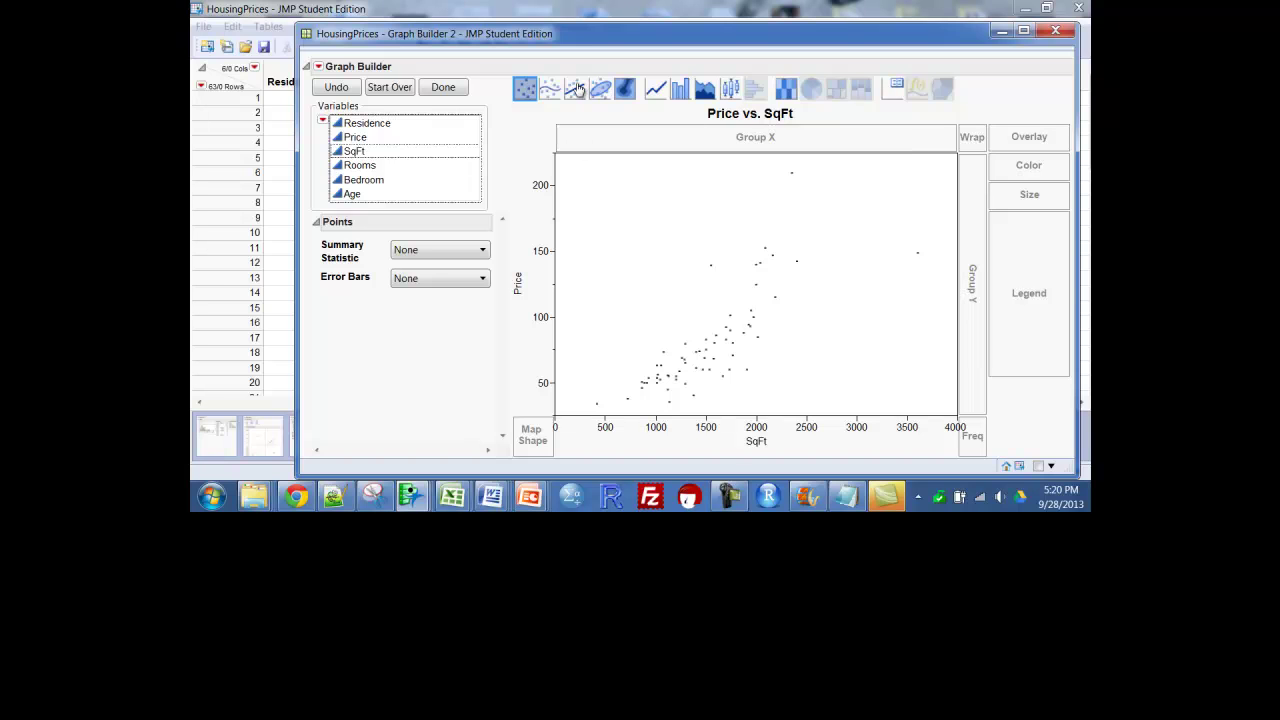
pyautogui.click(577, 89)
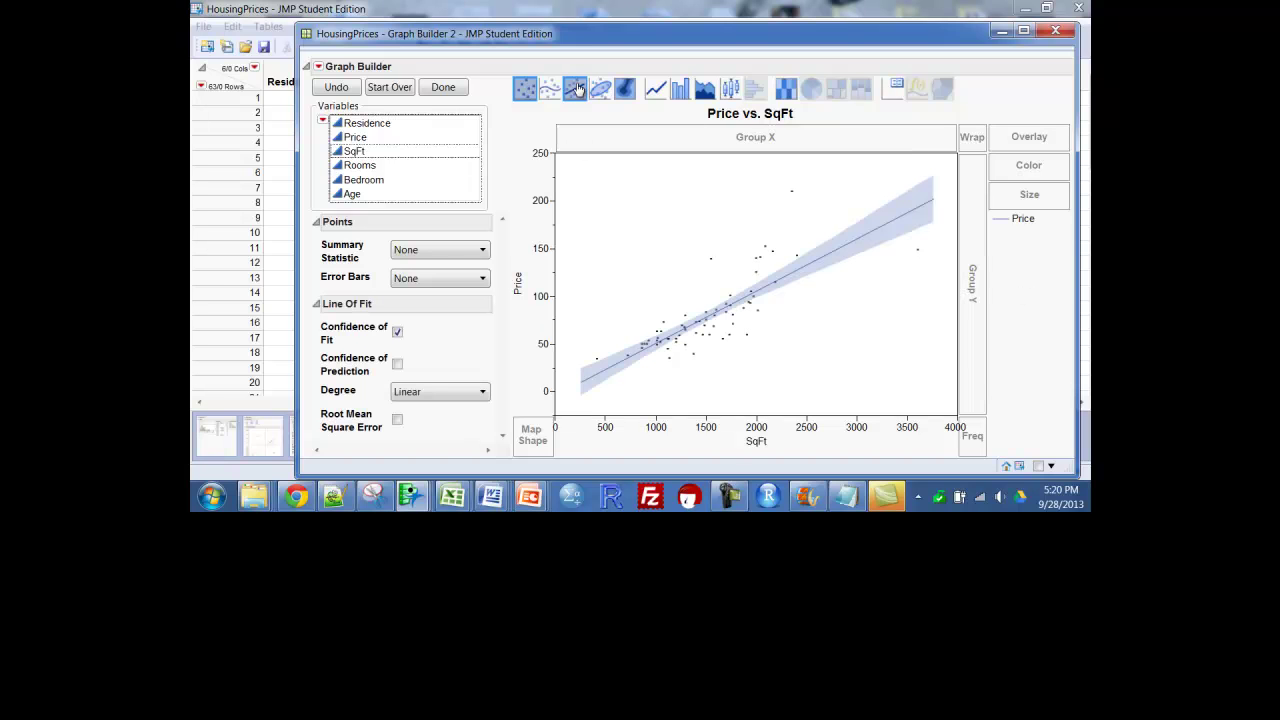